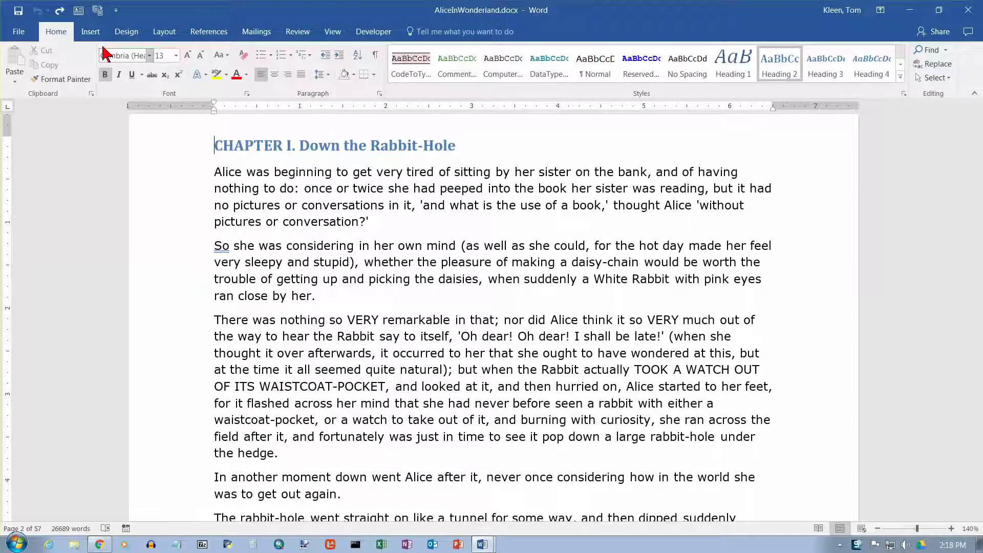
Change the page orientation of the whole document to landscape
{"action": "left_click", "coordinate": [164, 32]}
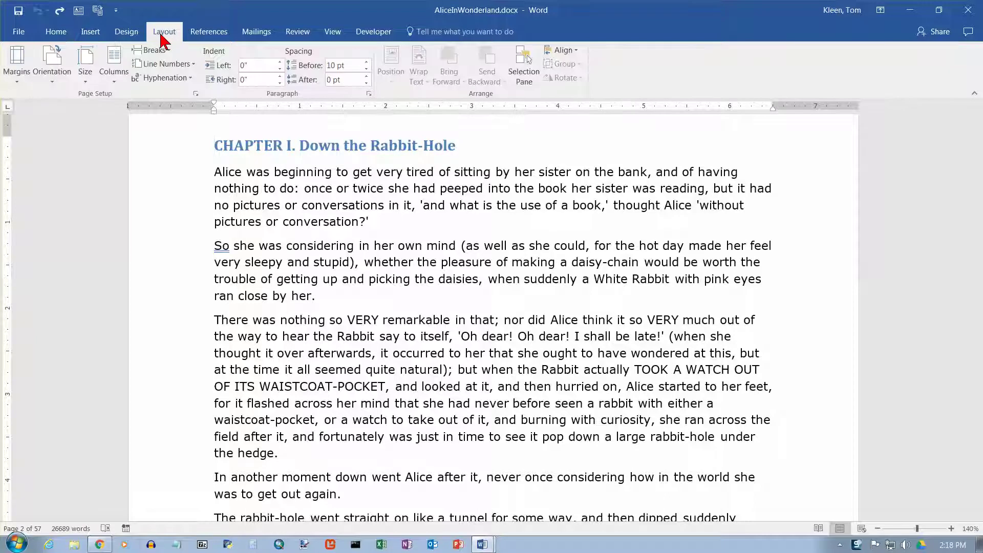
{"action": "left_click", "coordinate": [52, 86]}
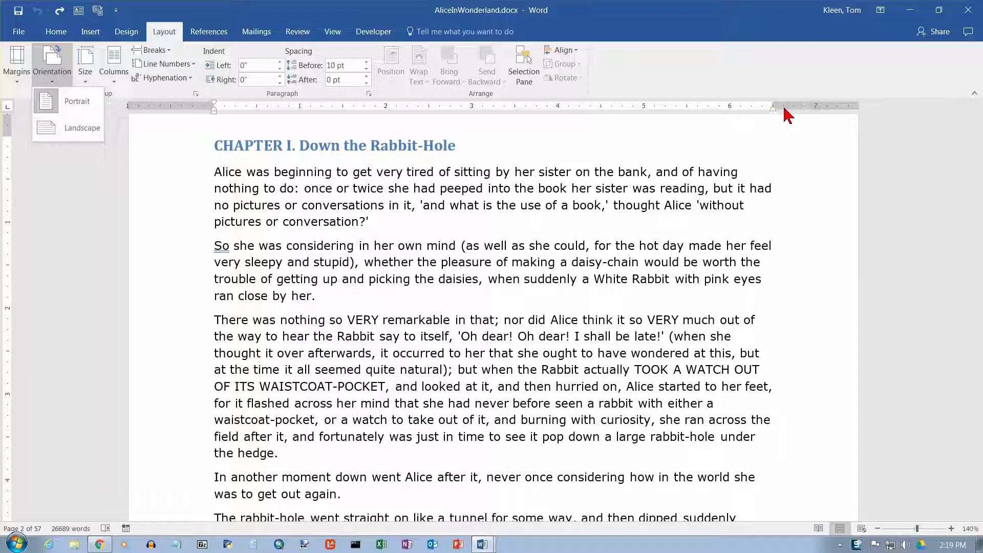
{"action": "left_click", "coordinate": [79, 129]}
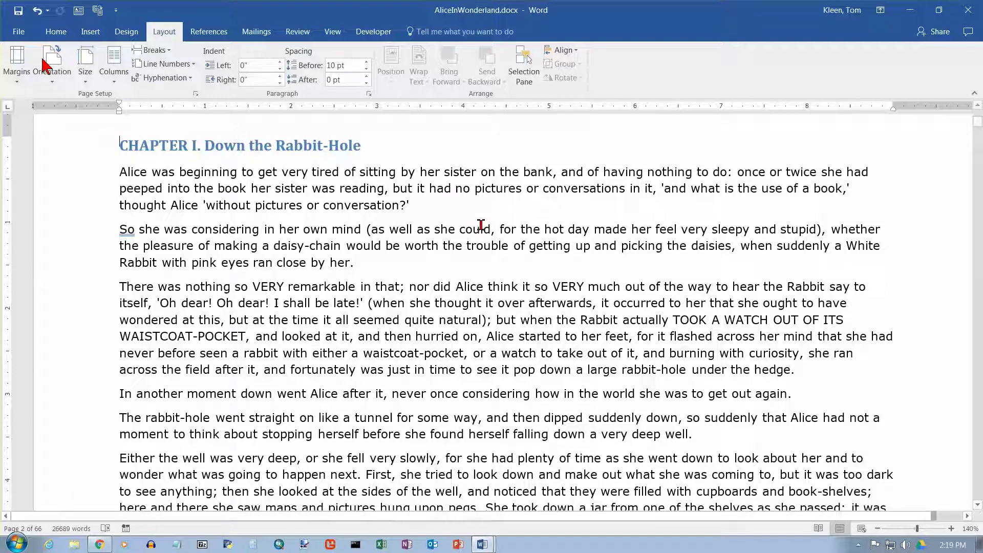
Set the document back to portrait orientation in the print settings and return to the document
{"action": "left_click", "coordinate": [19, 33]}
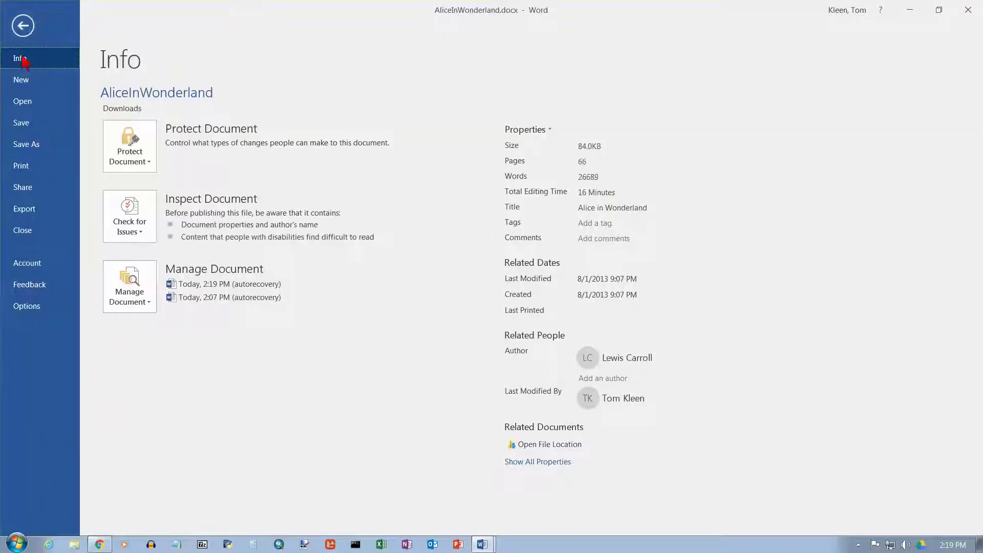
{"action": "left_click", "coordinate": [37, 169]}
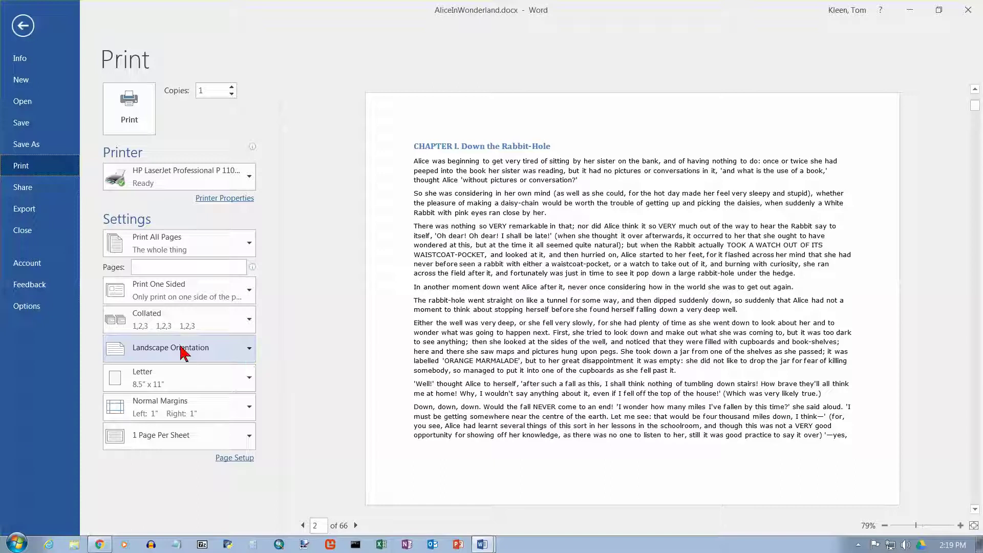
{"action": "left_click", "coordinate": [250, 352]}
{"action": "left_click", "coordinate": [220, 377]}
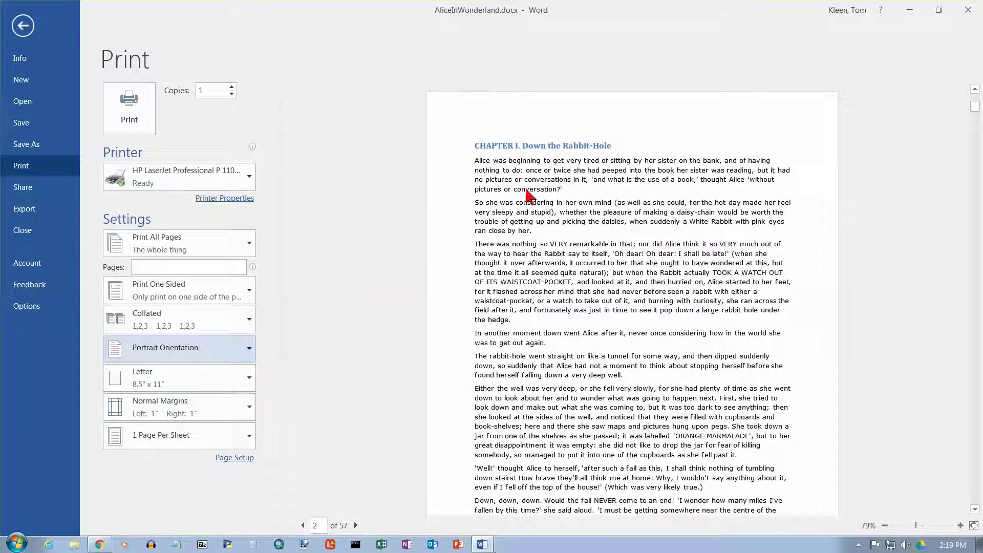
{"action": "left_click", "coordinate": [19, 30]}
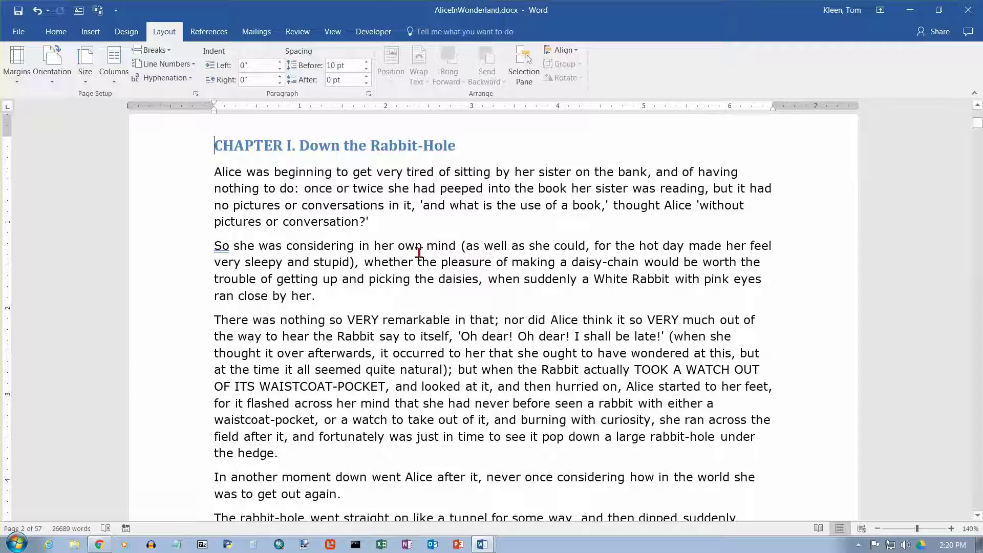
Place the cursor before the "CHAPTER II. The Pool of Tears" heading and display the formatting marks
{"action": "scroll", "coordinate": [972, 359], "scroll_direction": "down", "scroll_amount": 15}
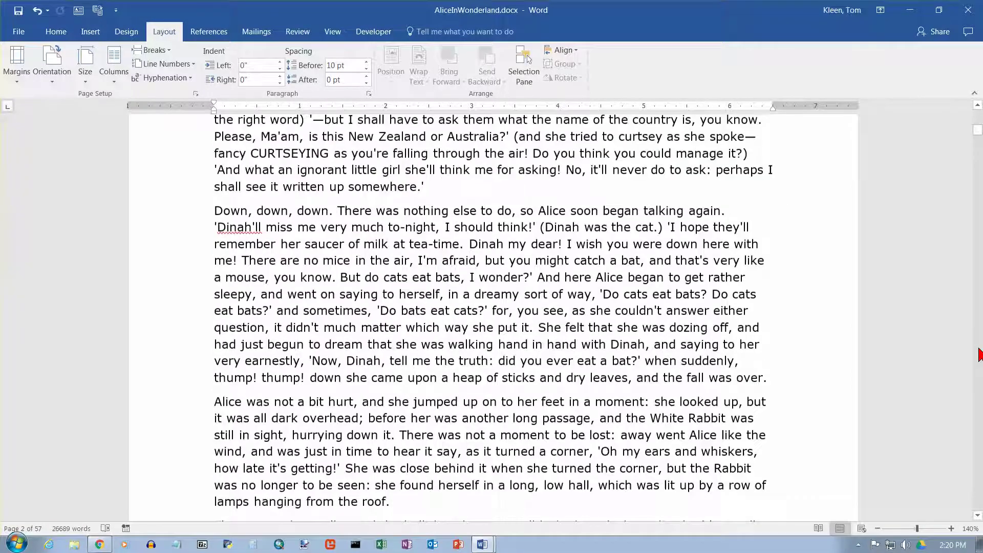
{"action": "scroll", "coordinate": [979, 353], "scroll_direction": "down", "scroll_amount": 20}
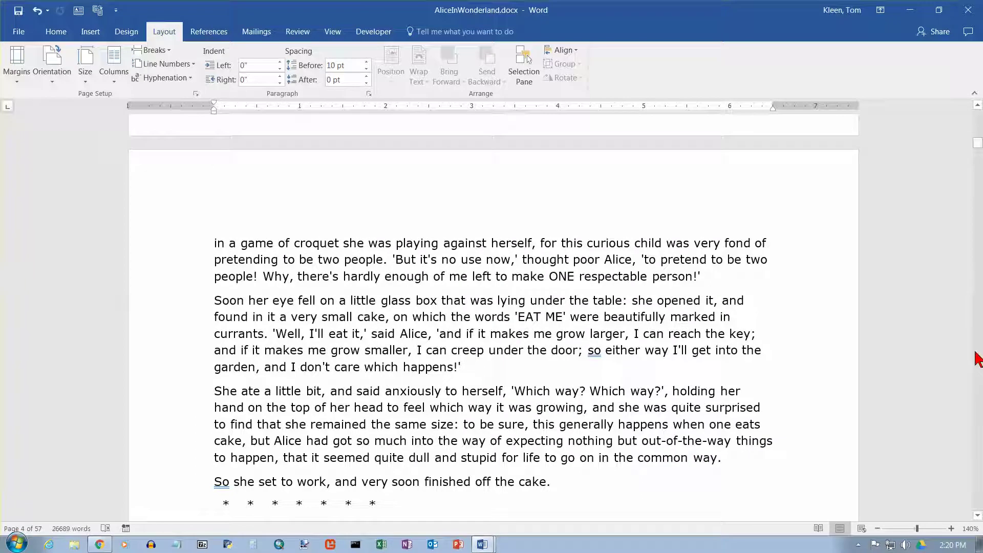
{"action": "scroll", "coordinate": [979, 366], "scroll_direction": "down", "scroll_amount": 6}
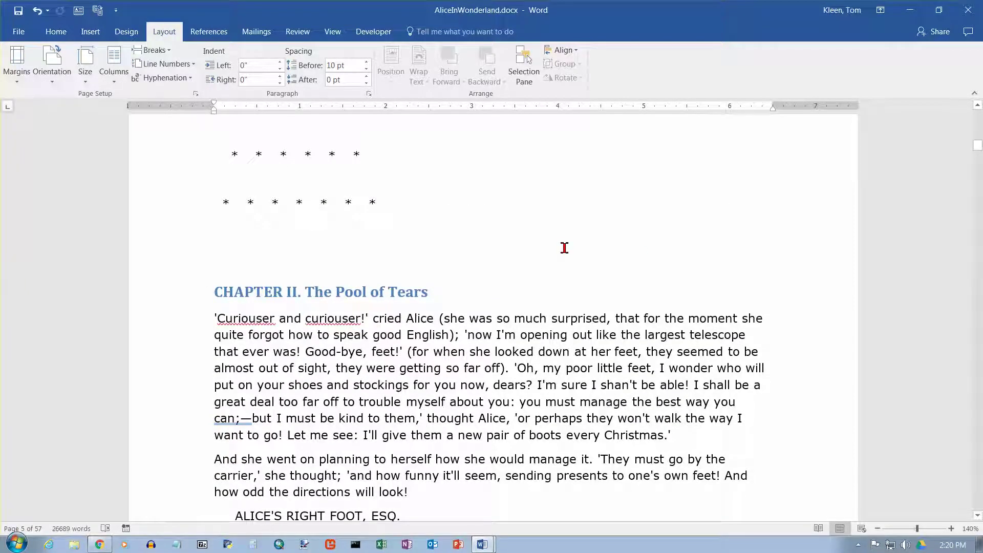
{"action": "mouse_move", "coordinate": [211, 297]}
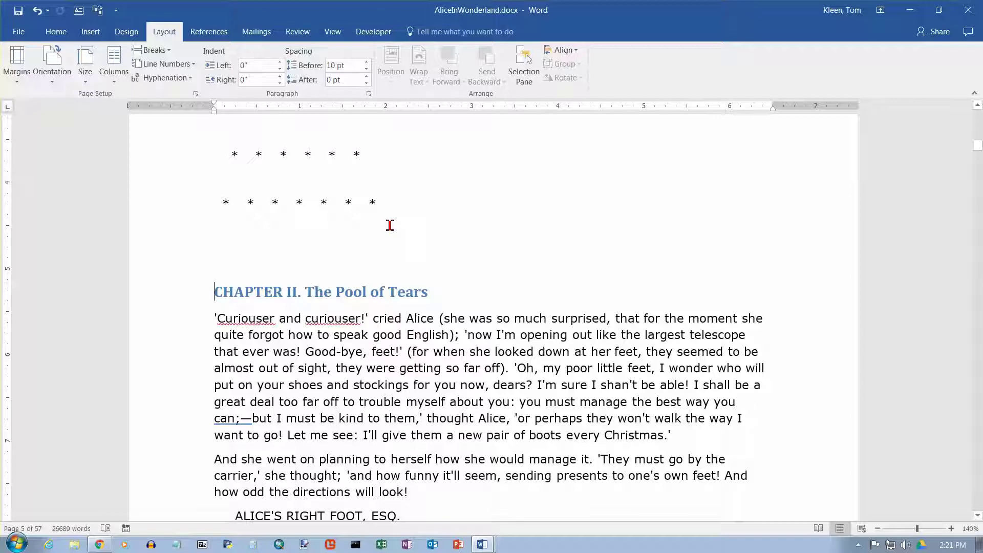
{"action": "left_click", "coordinate": [55, 32]}
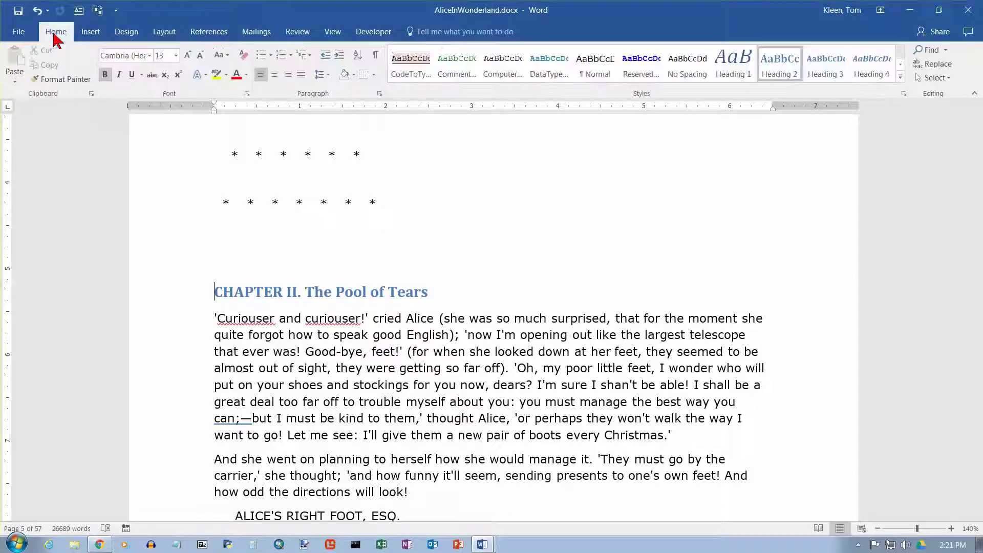
{"action": "left_click", "coordinate": [375, 57]}
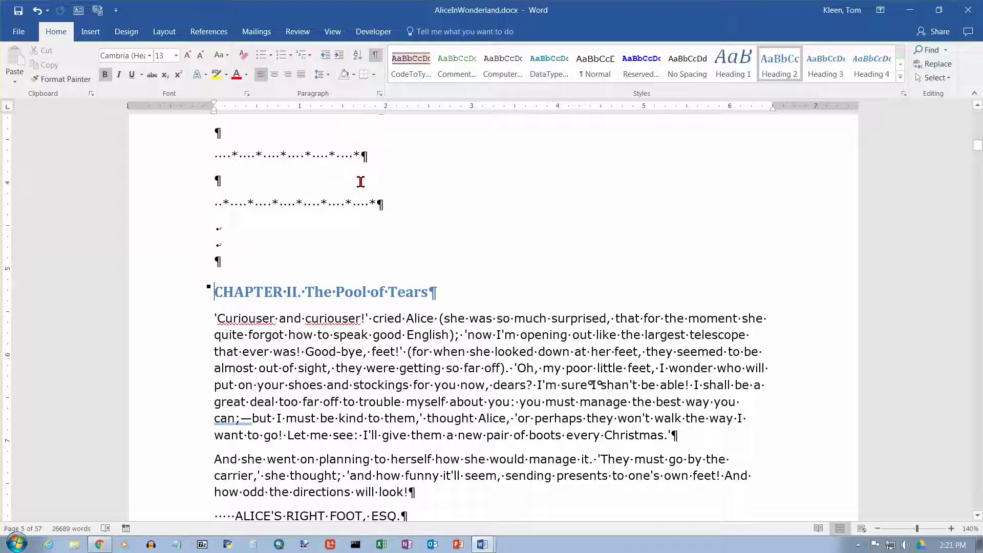
Examine the paragraph mark, the space dots and the line break marks above the Chapter II heading
{"action": "left_click", "coordinate": [369, 156]}
{"action": "double_click", "coordinate": [364, 156]}
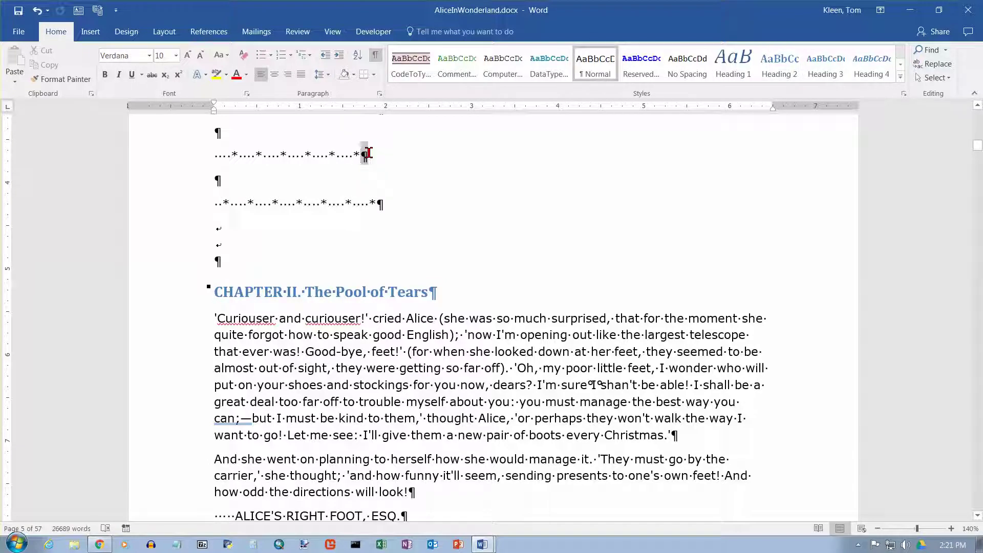
{"action": "left_click_drag", "start_coordinate": [337, 156], "coordinate": [353, 156]}
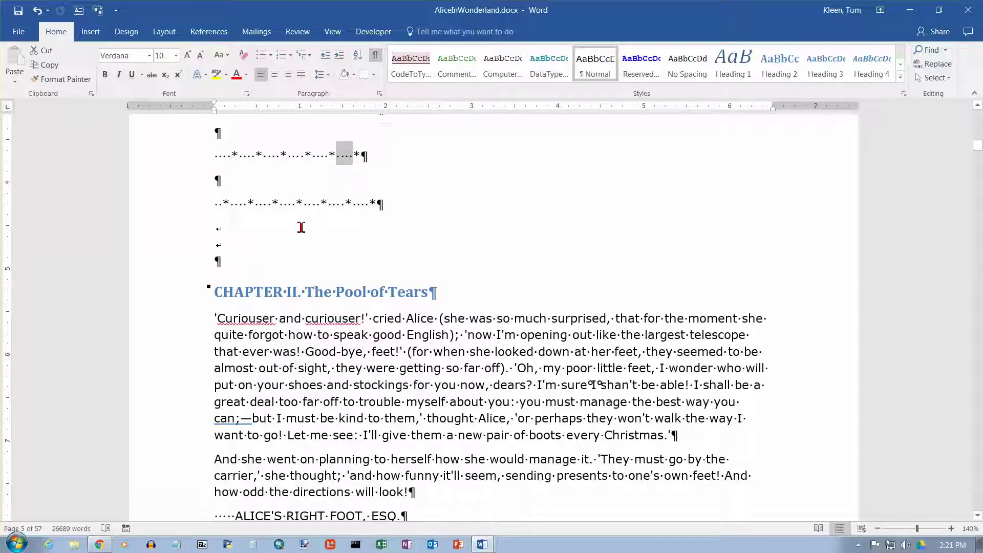
{"action": "left_click", "coordinate": [227, 229]}
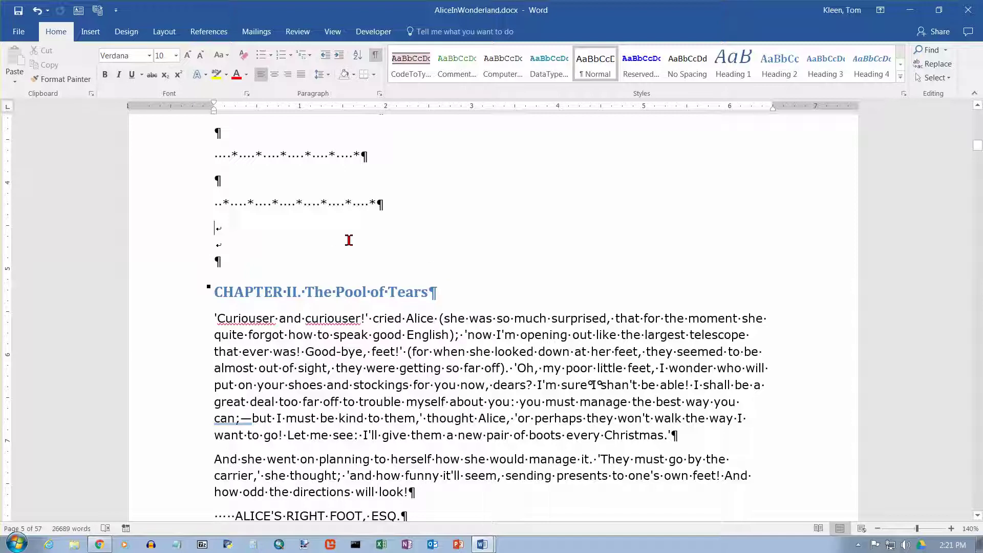
Insert a Next Page section break directly before the "CHAPTER II. The Pool of Tears" heading and check it on the preceding page
{"action": "left_click", "coordinate": [213, 290]}
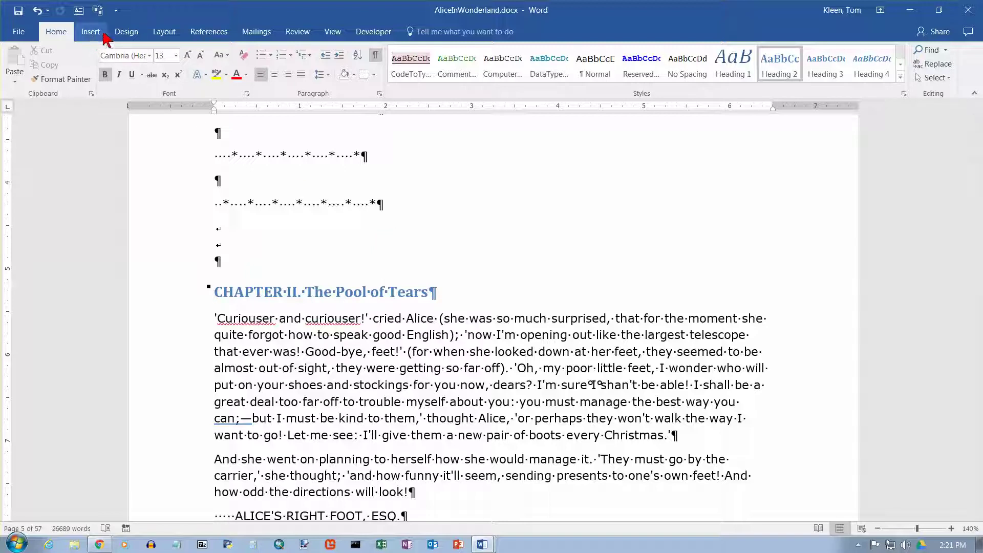
{"action": "left_click", "coordinate": [167, 33]}
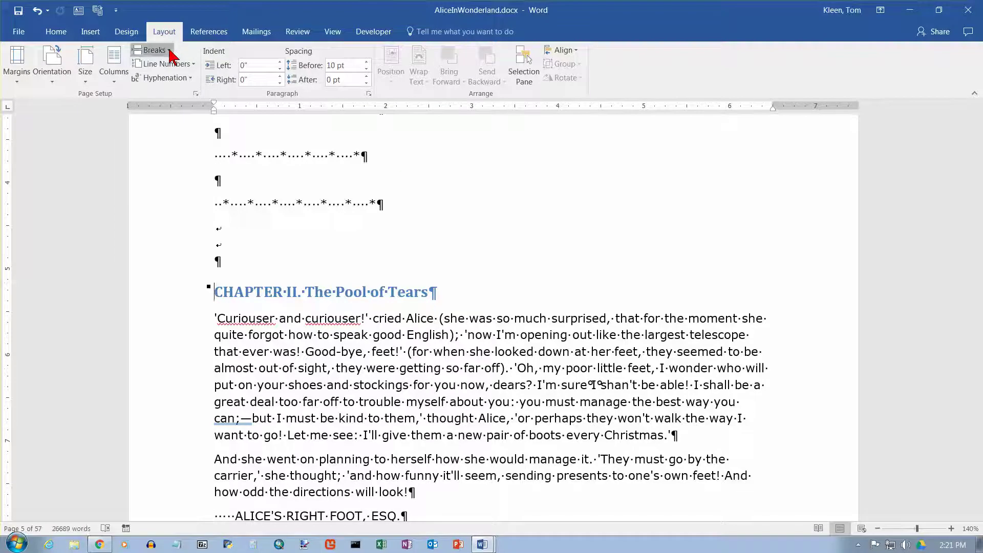
{"action": "left_click", "coordinate": [169, 50]}
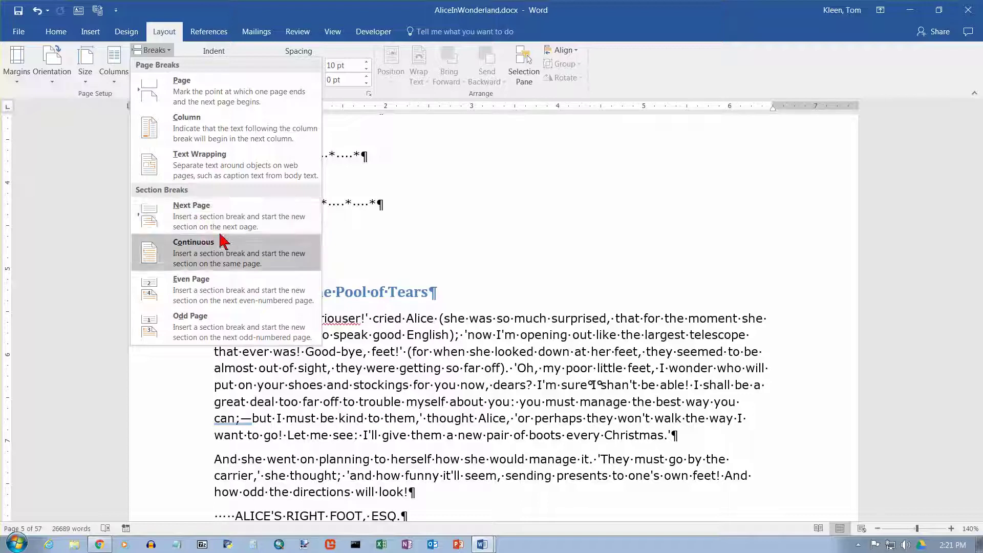
{"action": "left_click", "coordinate": [205, 224]}
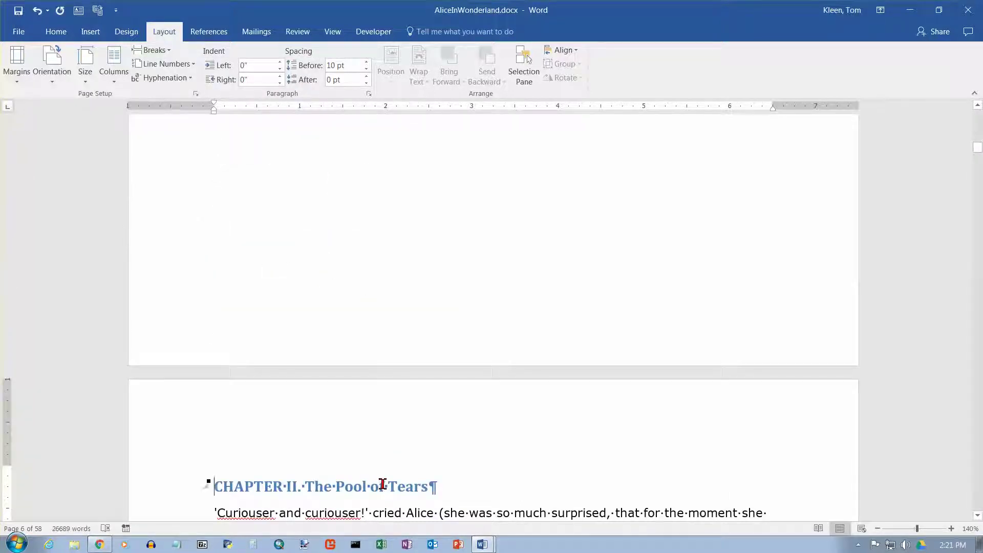
{"action": "scroll", "coordinate": [372, 457], "scroll_direction": "up", "scroll_amount": 1}
{"action": "scroll", "coordinate": [373, 457], "scroll_direction": "up", "scroll_amount": 8}
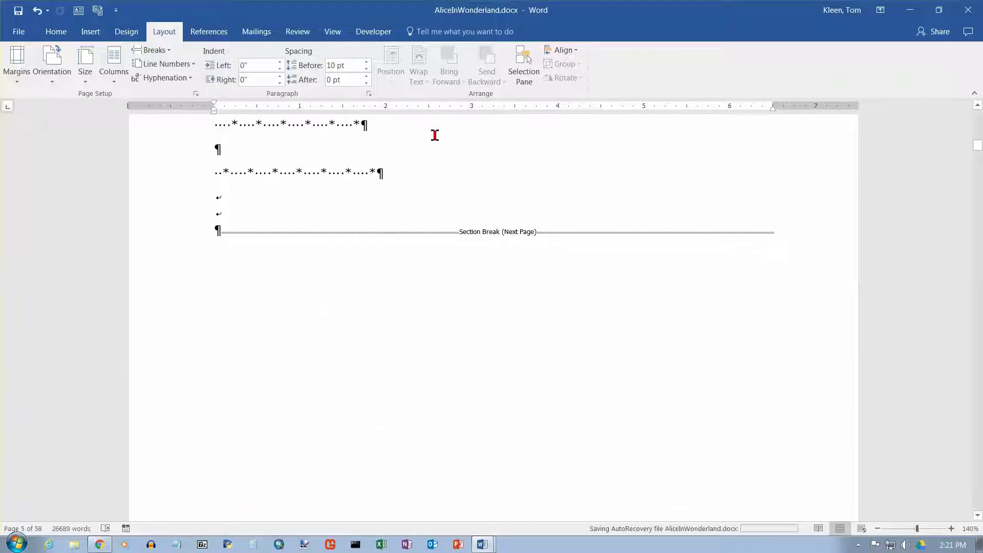
Hide the formatting marks and show them again to compare how the section break is displayed
{"action": "left_click", "coordinate": [55, 31]}
{"action": "left_click", "coordinate": [375, 55]}
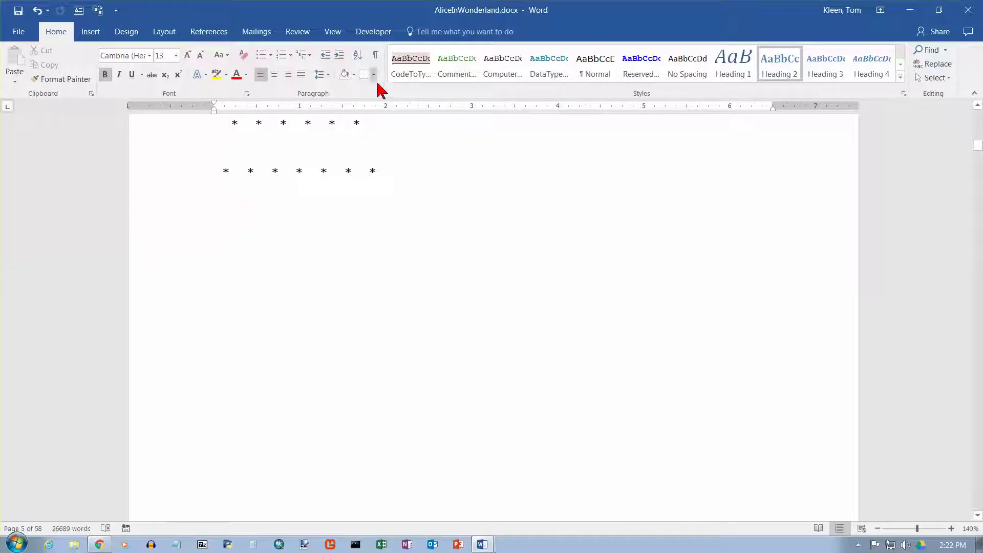
{"action": "left_click", "coordinate": [375, 54]}
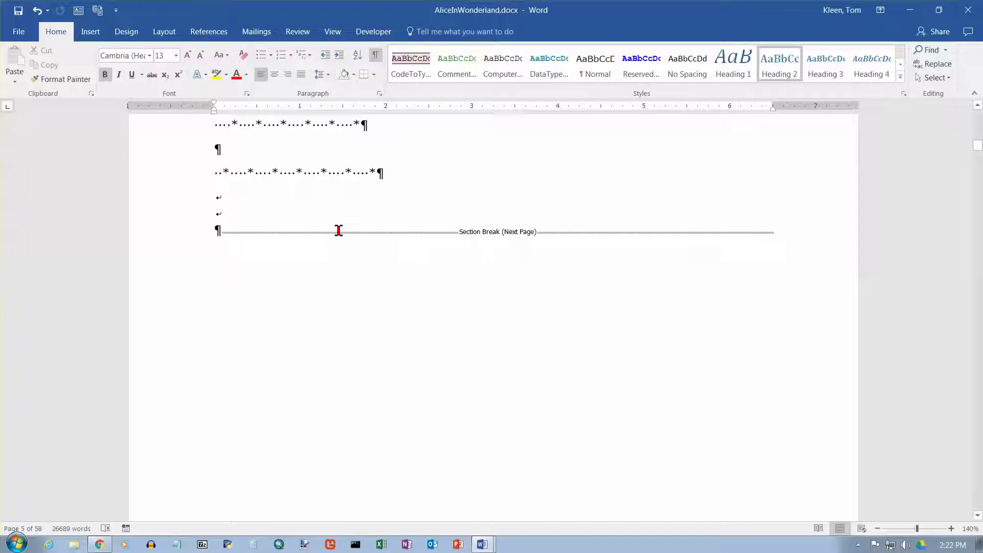
Insert a Next Page section break directly before the "CHAPTER III. A Caucus-Race and a Long Tale" heading and check it
{"action": "scroll", "coordinate": [371, 311], "scroll_direction": "down", "scroll_amount": 15}
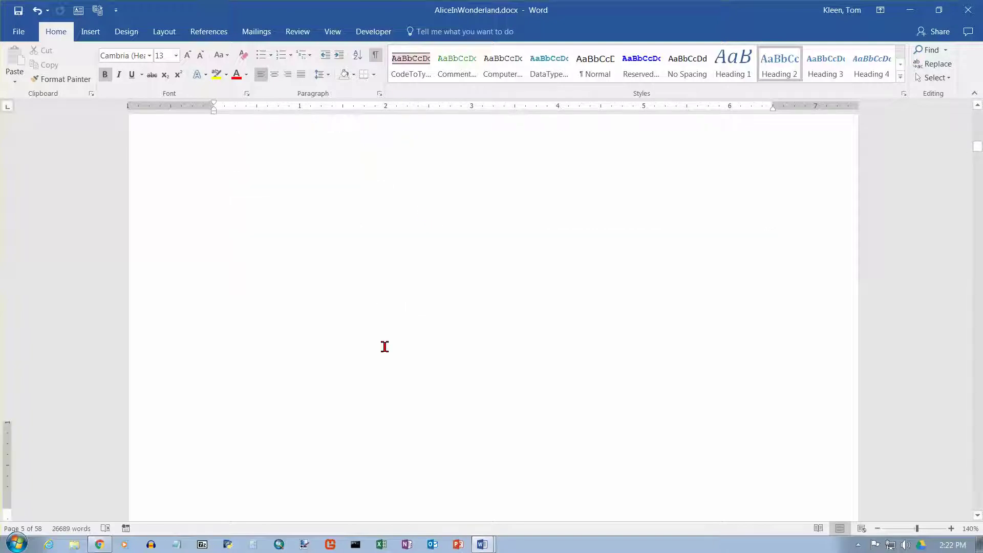
{"action": "scroll", "coordinate": [391, 334], "scroll_direction": "down", "scroll_amount": 4}
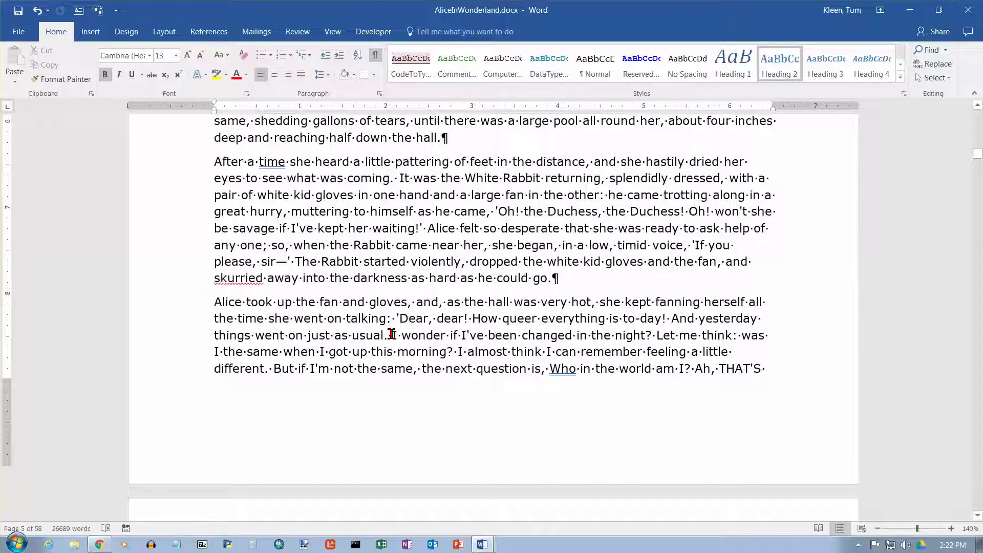
{"action": "scroll", "coordinate": [391, 334], "scroll_direction": "down", "scroll_amount": 20}
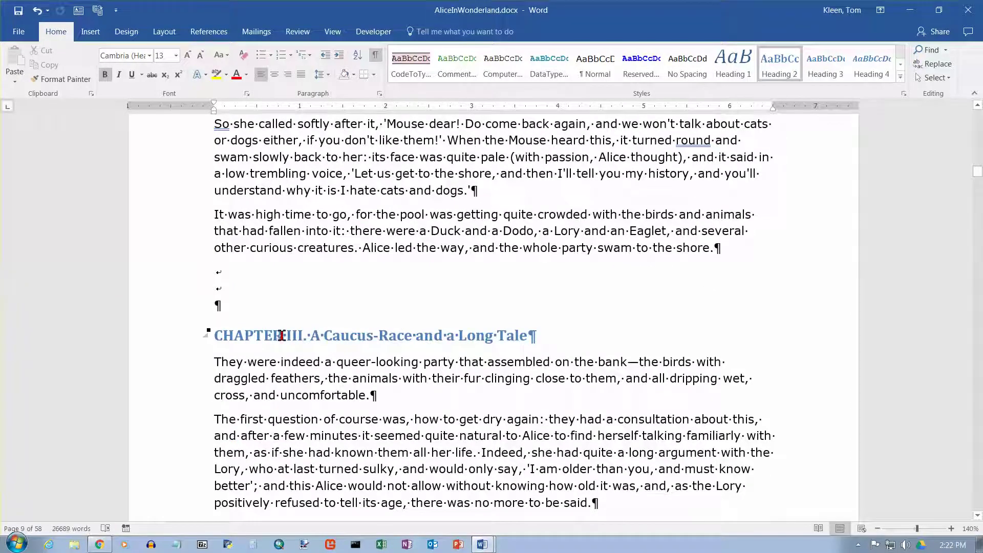
{"action": "left_click", "coordinate": [226, 334]}
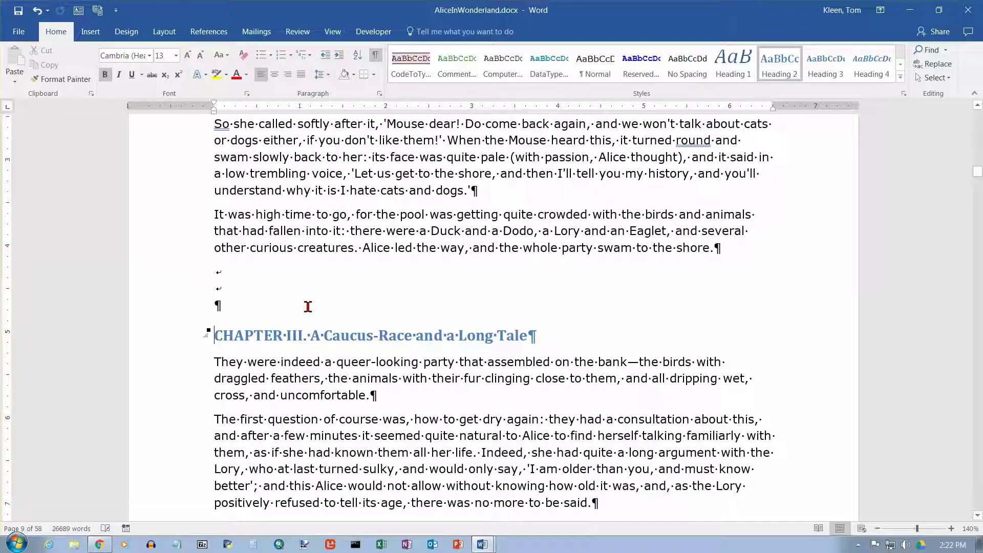
{"action": "left_click", "coordinate": [165, 32]}
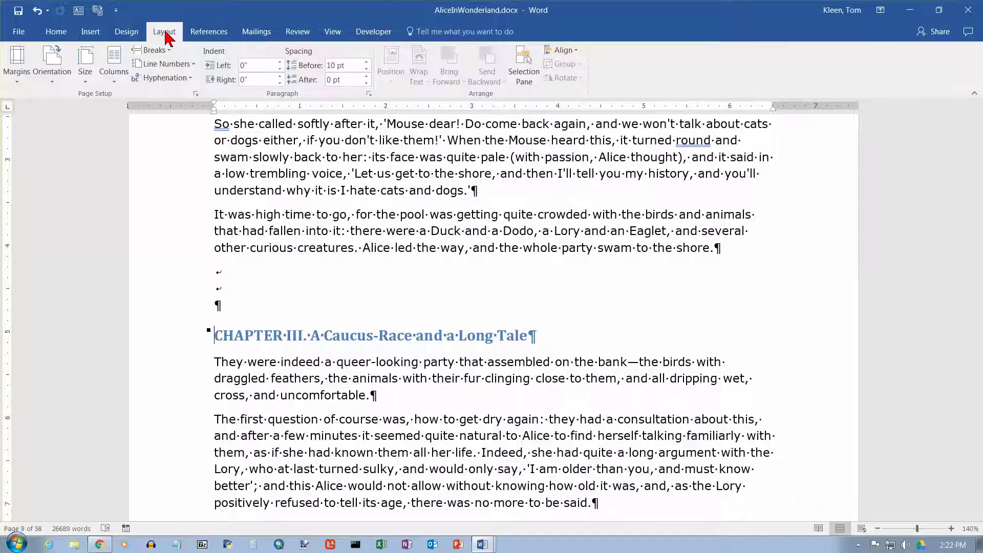
{"action": "left_click", "coordinate": [153, 50]}
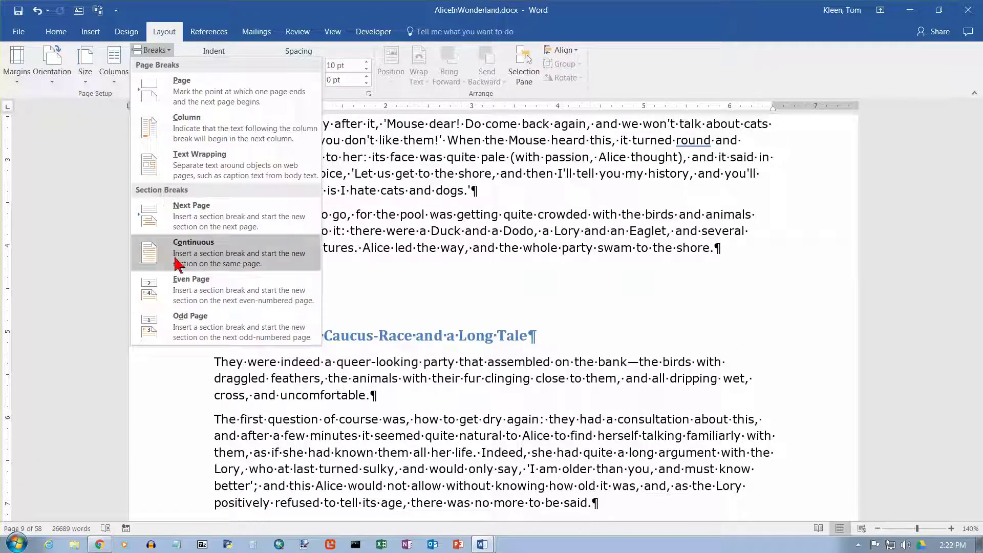
{"action": "left_click", "coordinate": [189, 224]}
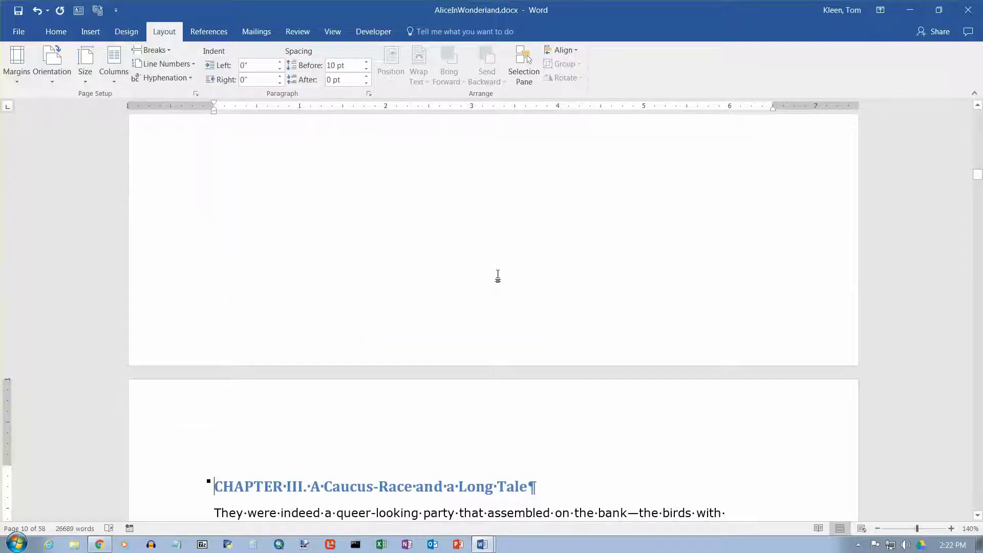
{"action": "scroll", "coordinate": [497, 271], "scroll_direction": "up", "scroll_amount": 5}
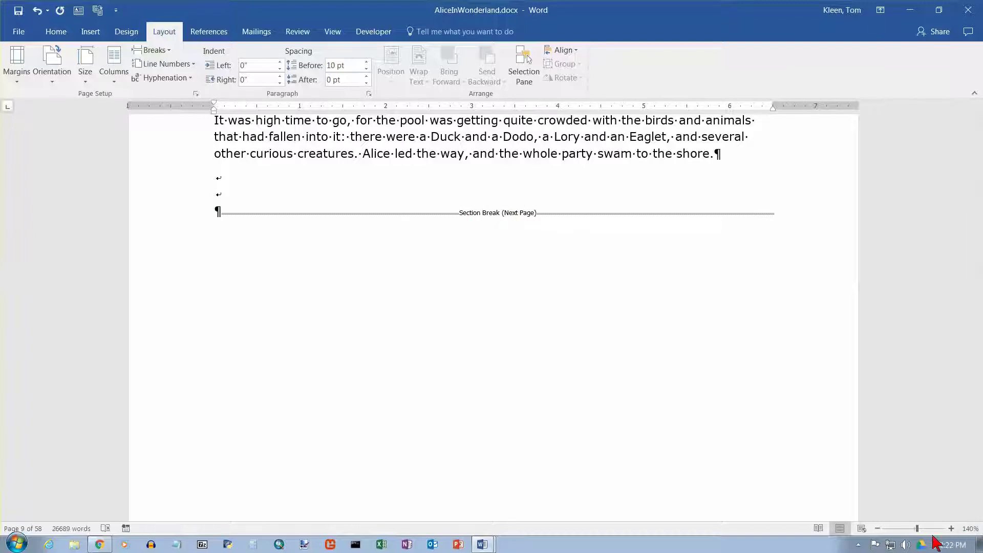
Zoom the document out to 10% to view all of its pages at once
{"action": "left_click_drag", "start_coordinate": [919, 532], "coordinate": [914, 532]}
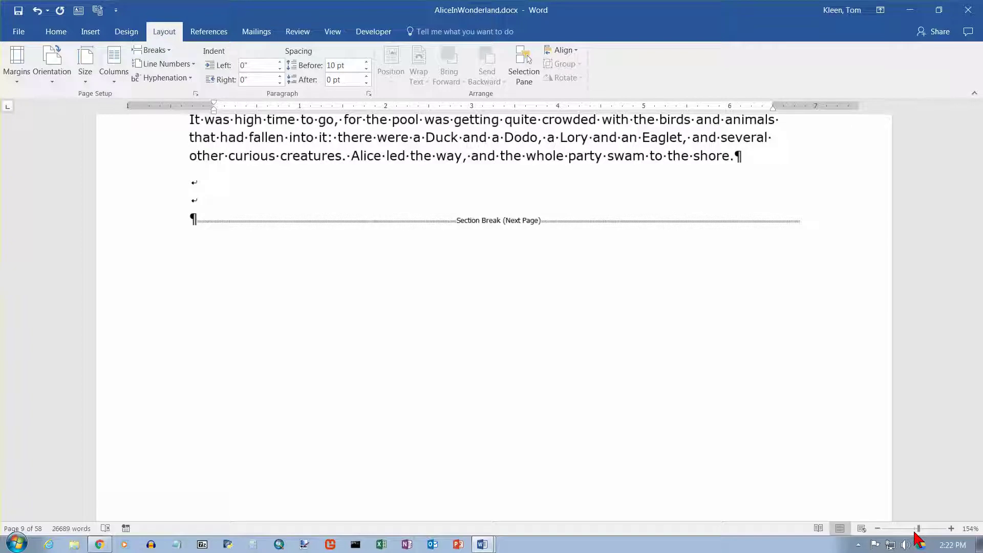
{"action": "left_click_drag", "start_coordinate": [914, 531], "coordinate": [877, 532]}
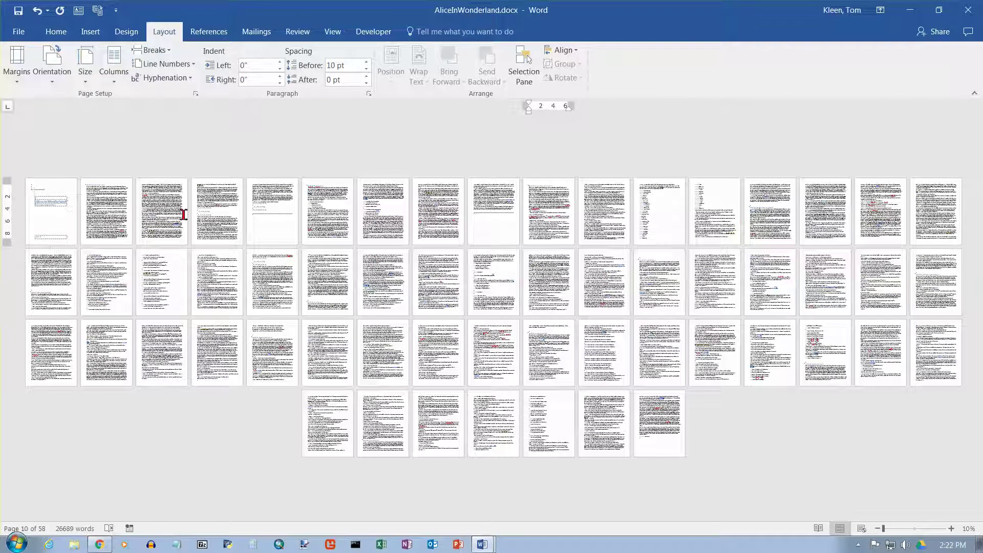
{"action": "left_click", "coordinate": [330, 36]}
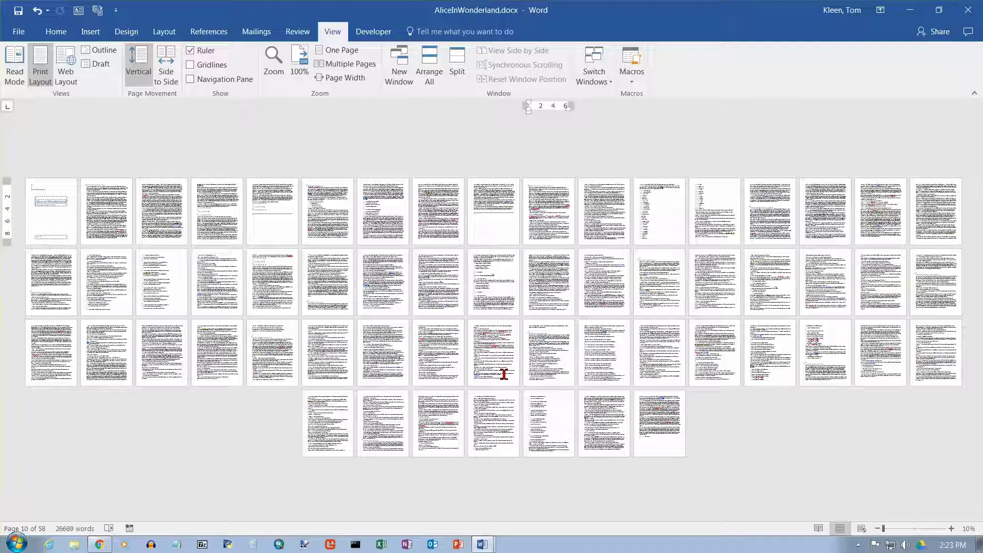
Set the orientation of the Chapter II section, which contains page 7, to landscape
{"action": "left_click", "coordinate": [387, 234]}
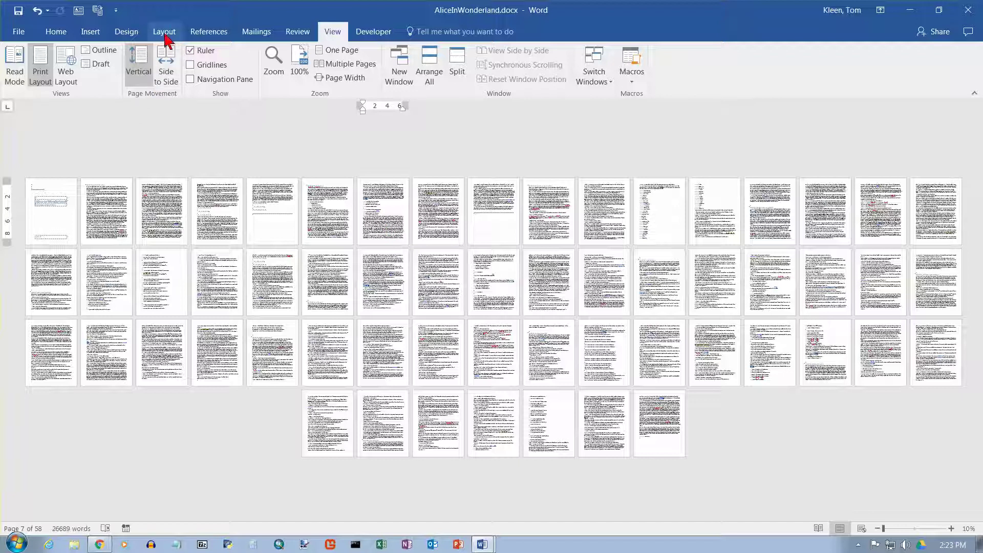
{"action": "left_click", "coordinate": [165, 32]}
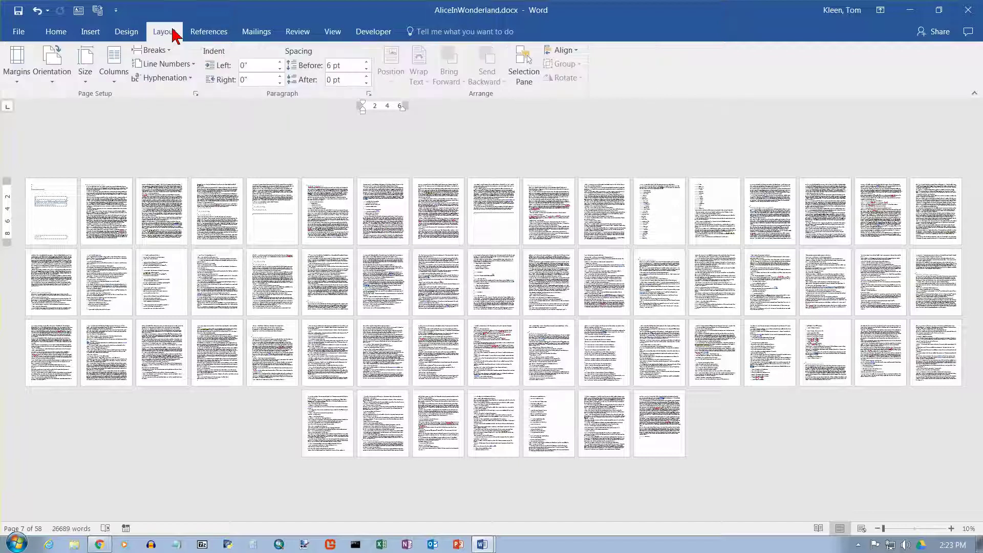
{"action": "left_click", "coordinate": [53, 77]}
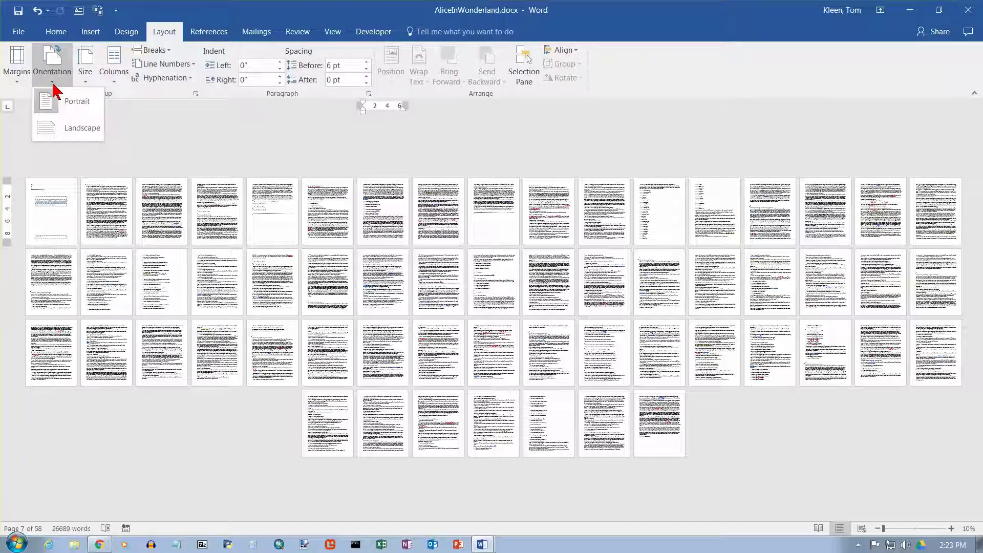
{"action": "left_click", "coordinate": [51, 134]}
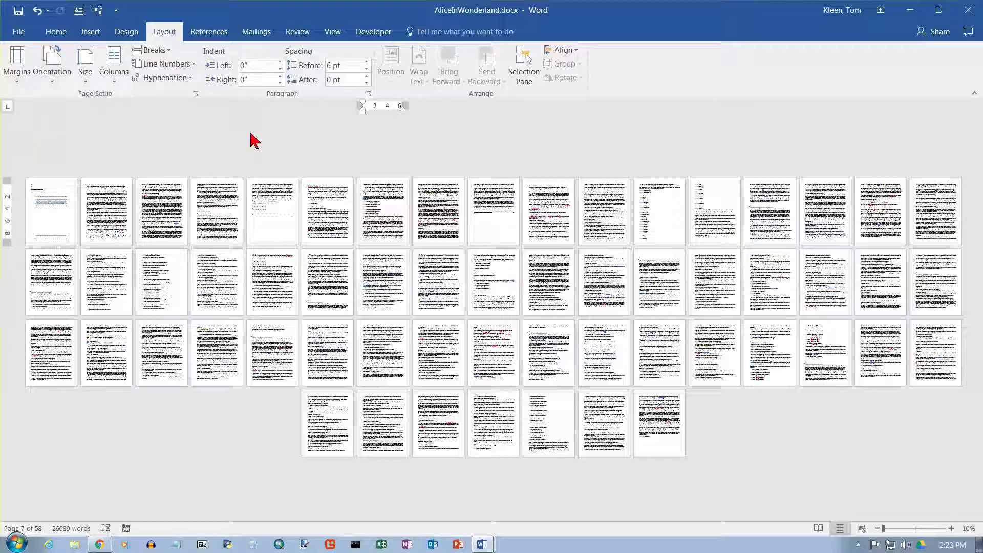